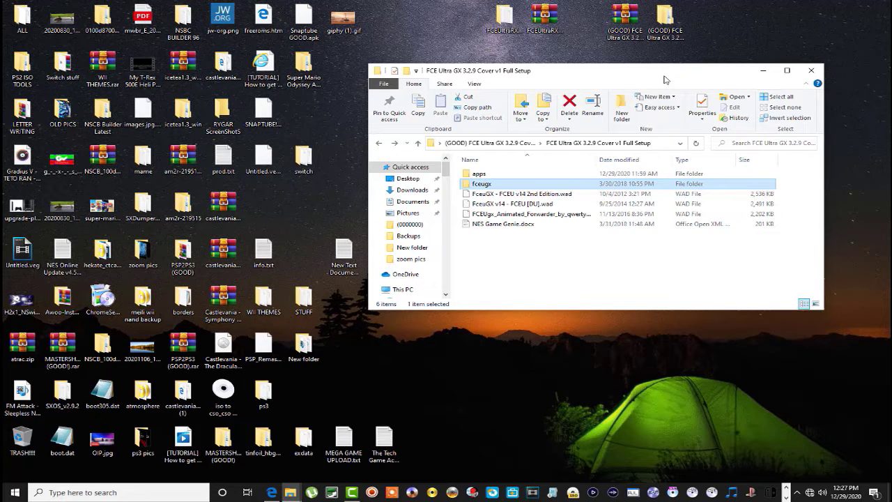
Step: Close the FCE Ultra GX 3.2.9 setup folder window to return to the Wii Menu
left_click(812, 71)
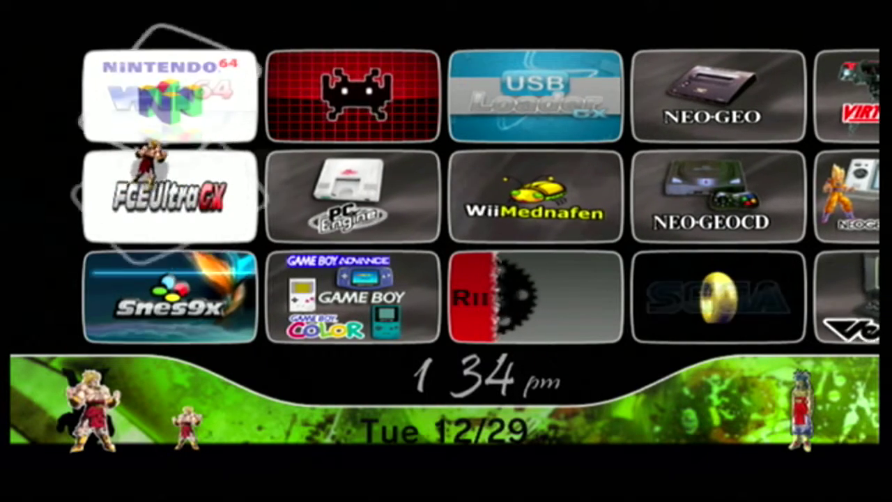
Step: Launch the FCE Ultra GX channel from the Wii Menu channel grid
left_click(170, 296)
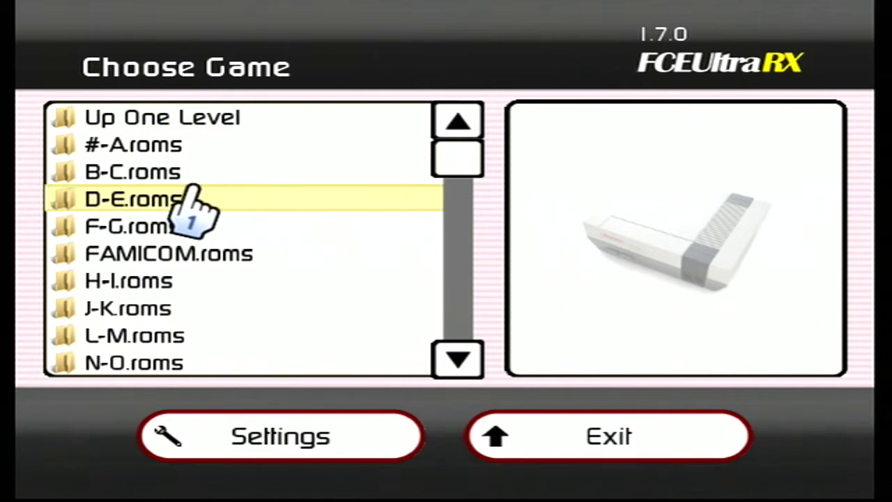
Step: Open B-C.roms, page down to the Batman games, then return to the folder list
left_click(159, 171)
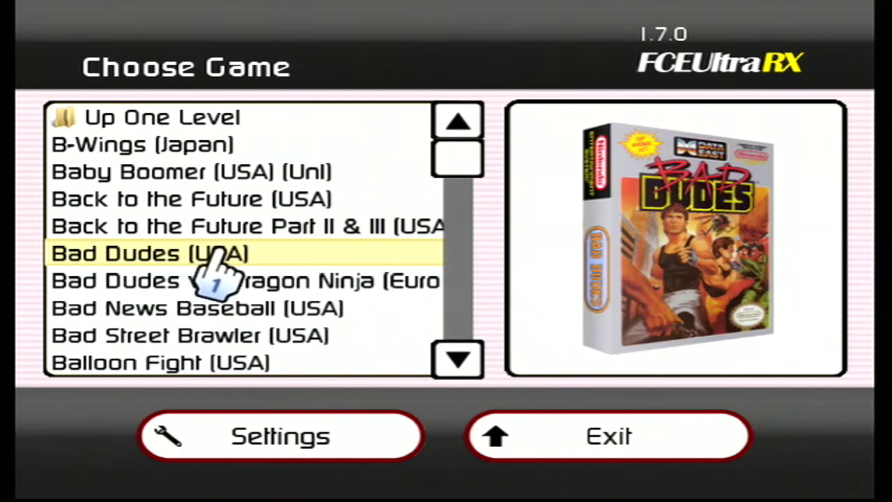
left_click(450, 363)
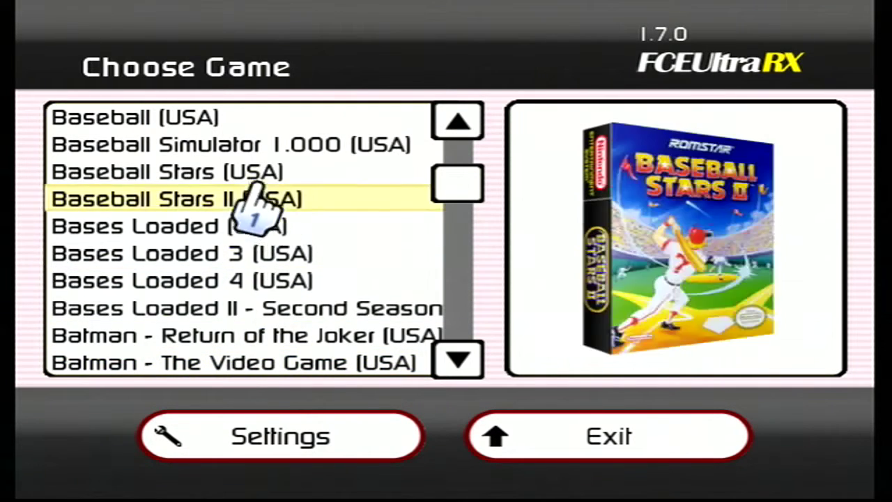
left_click(439, 136)
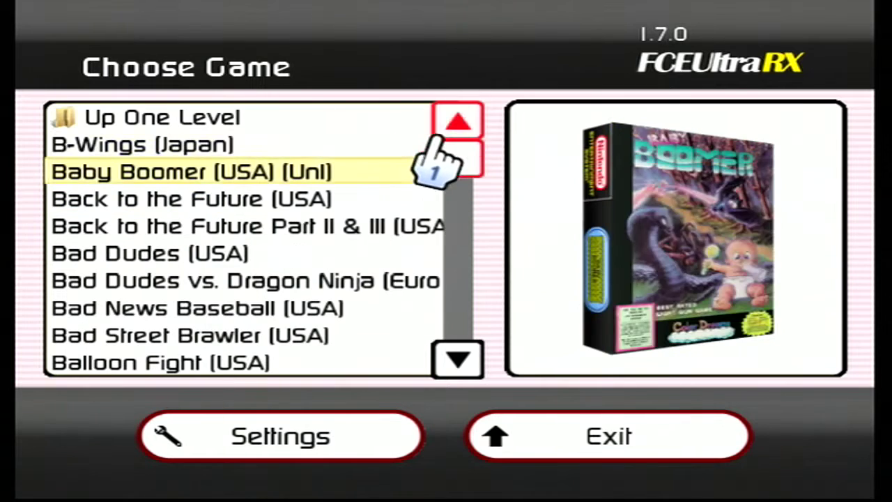
left_click(203, 117)
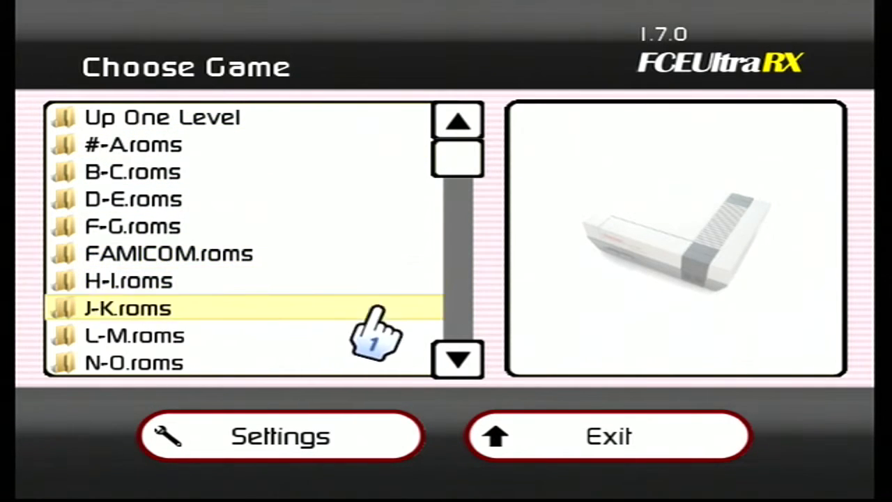
Step: Browse the FAMICOM.roms and Nes Hacks.roms folders, then reopen B-C.roms
left_click(201, 253)
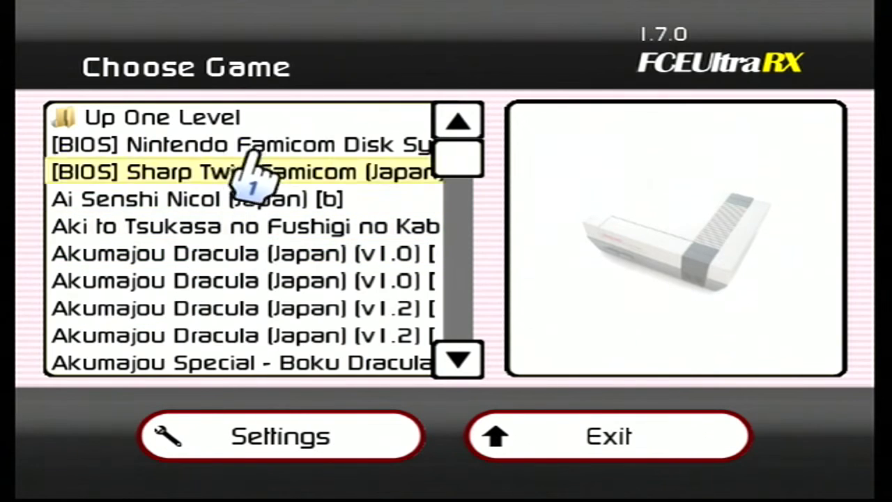
left_click(222, 123)
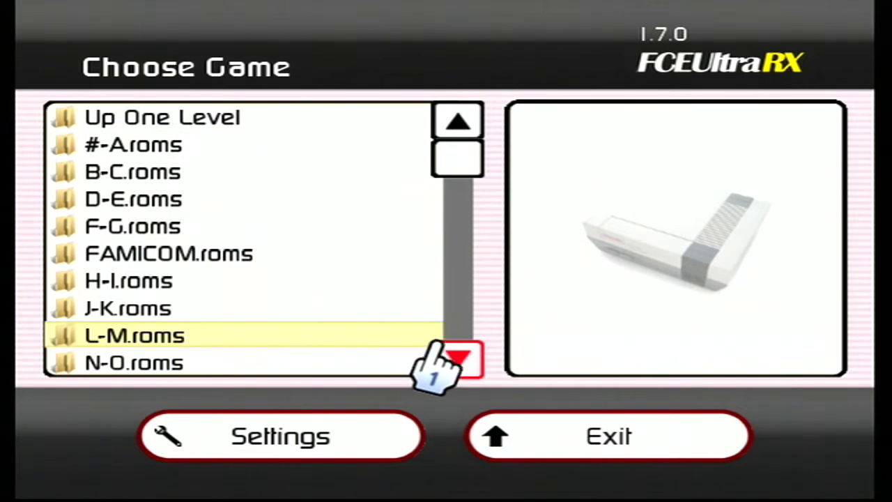
left_click(450, 359)
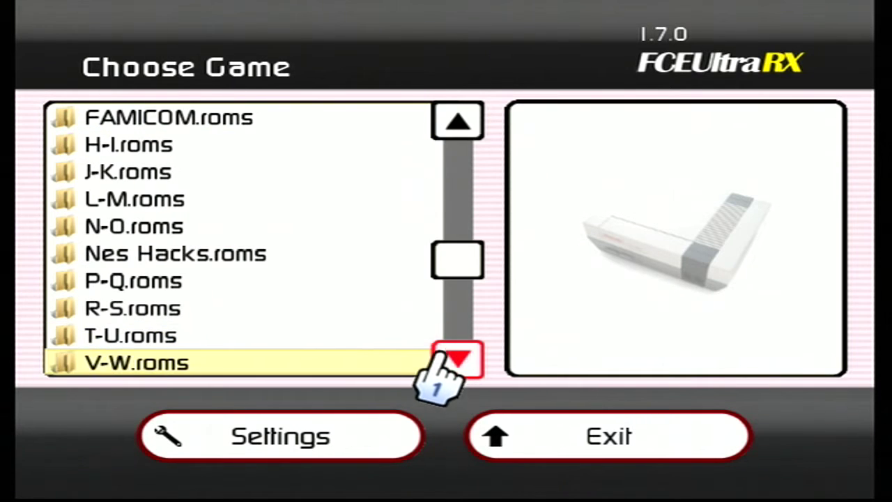
left_click(251, 273)
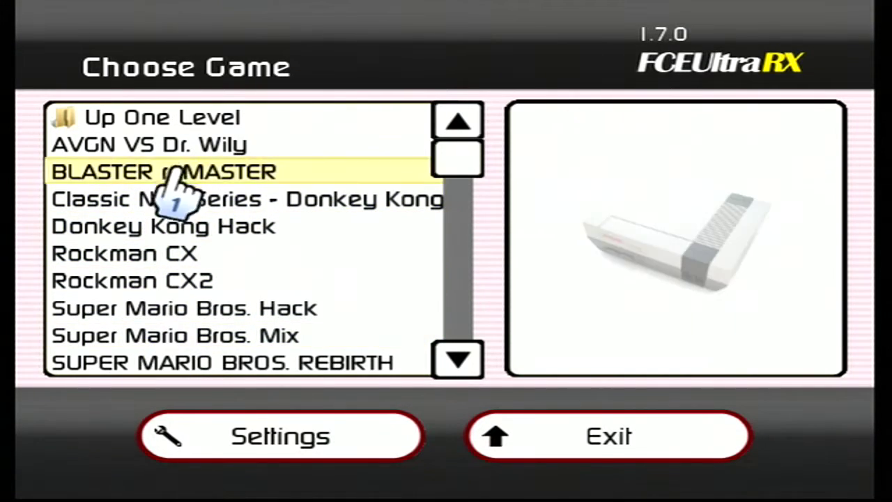
left_click(167, 119)
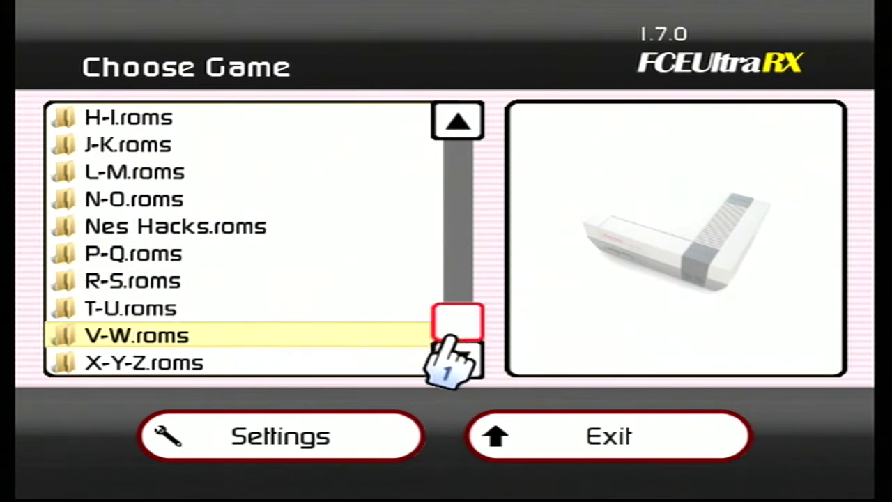
left_click(455, 121)
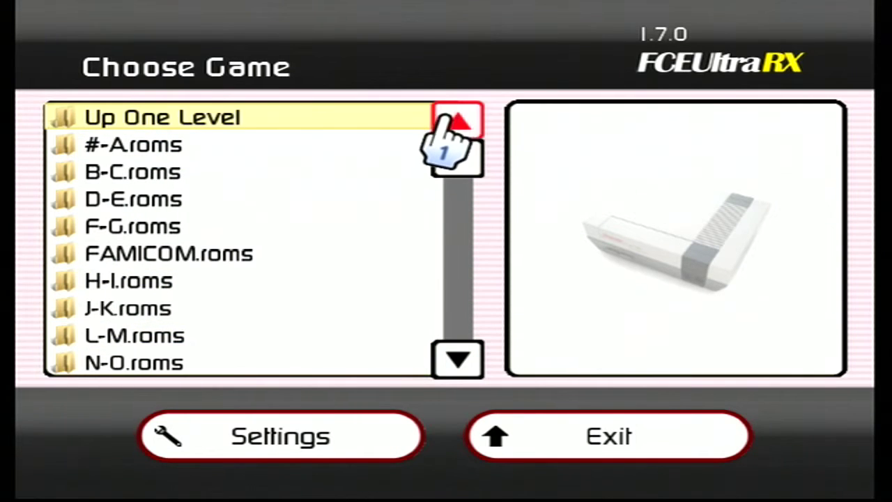
left_click(174, 174)
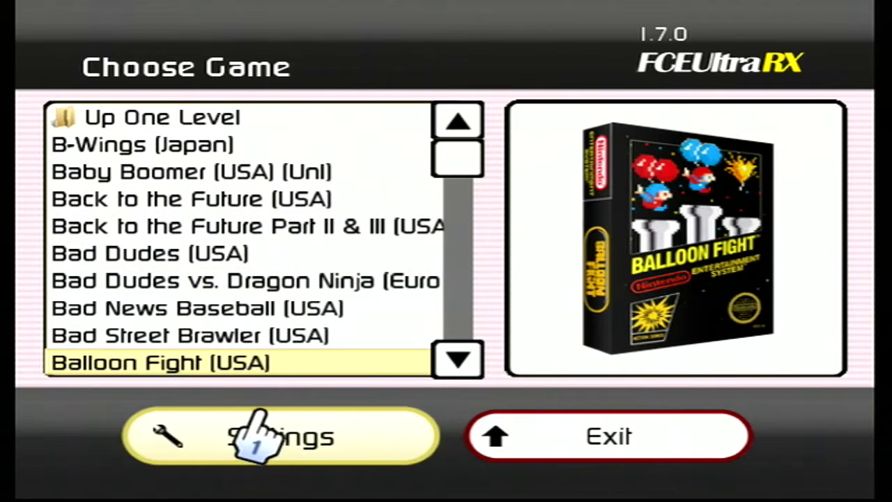
Step: Open the emulator Settings and glance at the Menu preferences
left_click(281, 439)
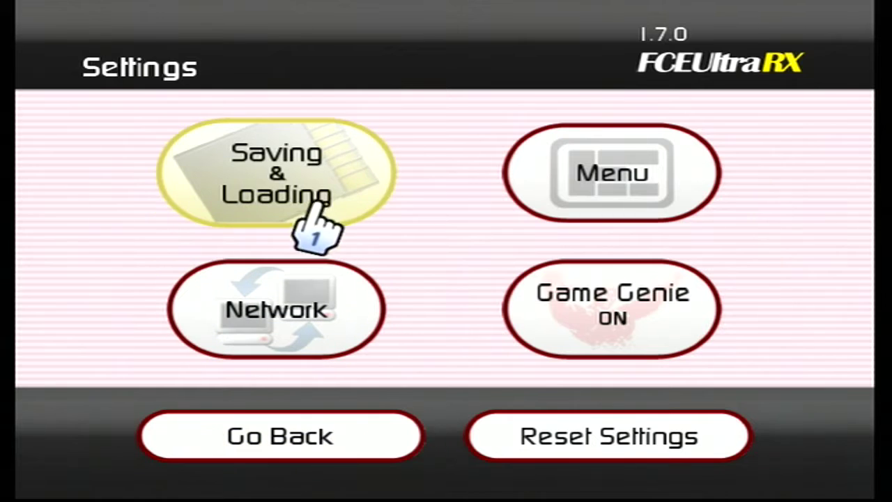
left_click(551, 213)
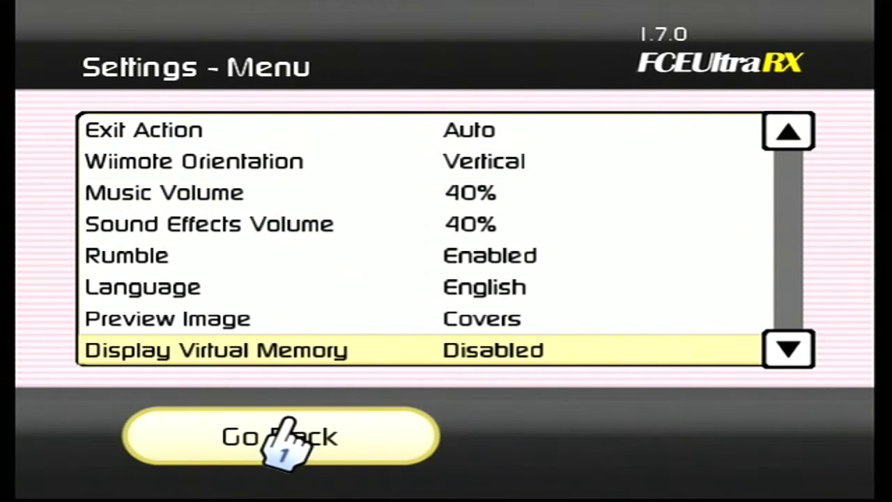
left_click(314, 429)
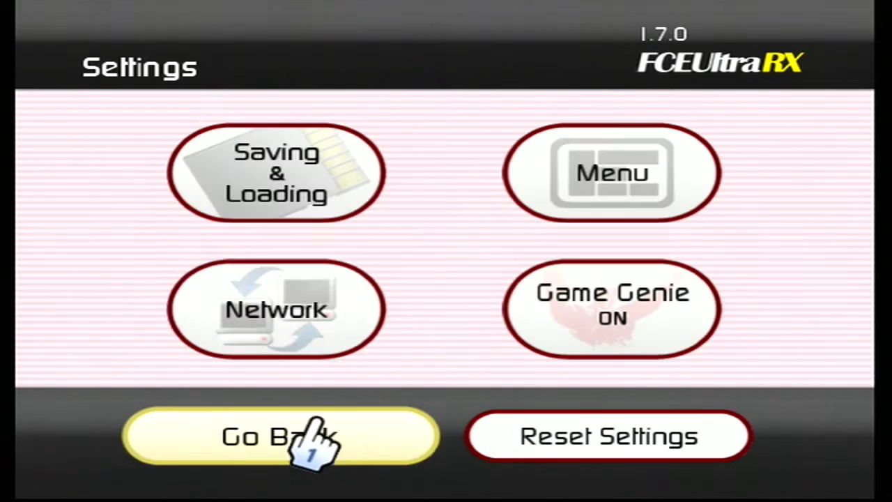
Step: Under Saving & Loading, set Load Device to USB and Save Device to SD
left_click(324, 205)
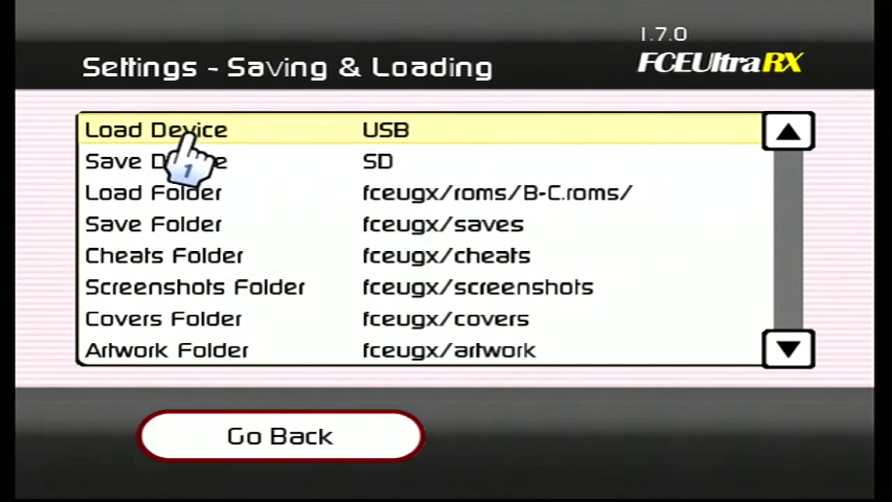
left_click(327, 136)
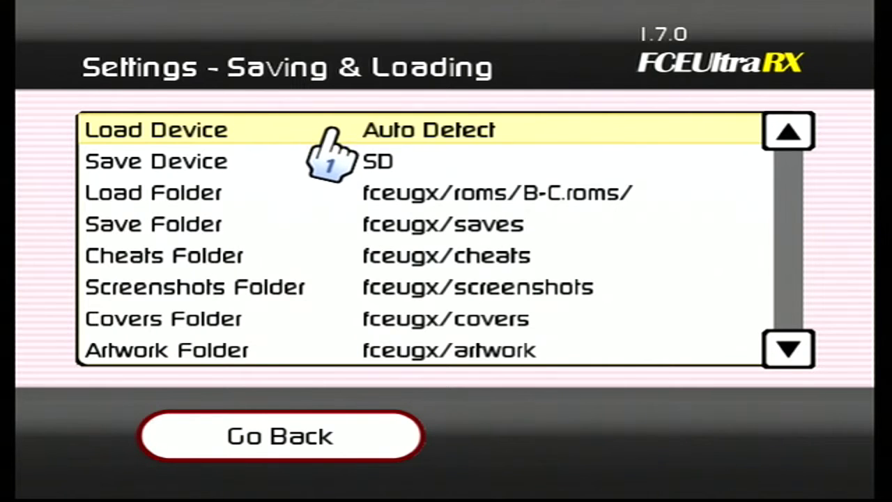
left_click(327, 140)
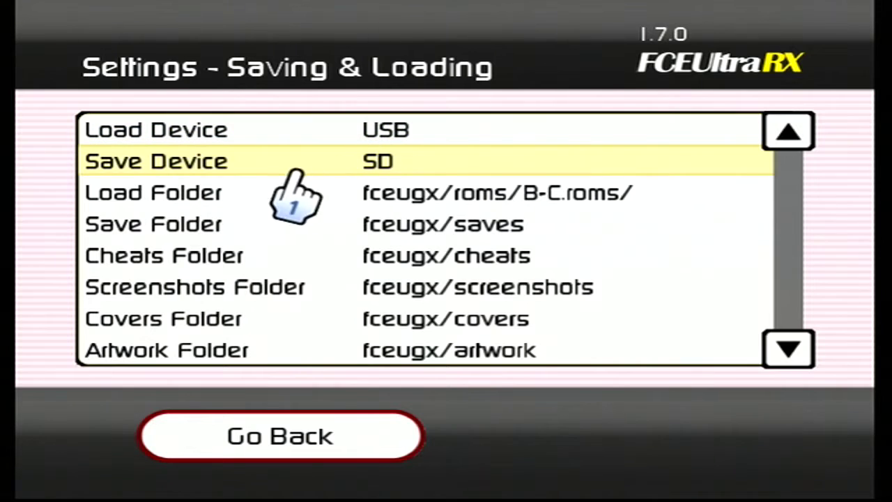
left_click(346, 164)
left_click(345, 163)
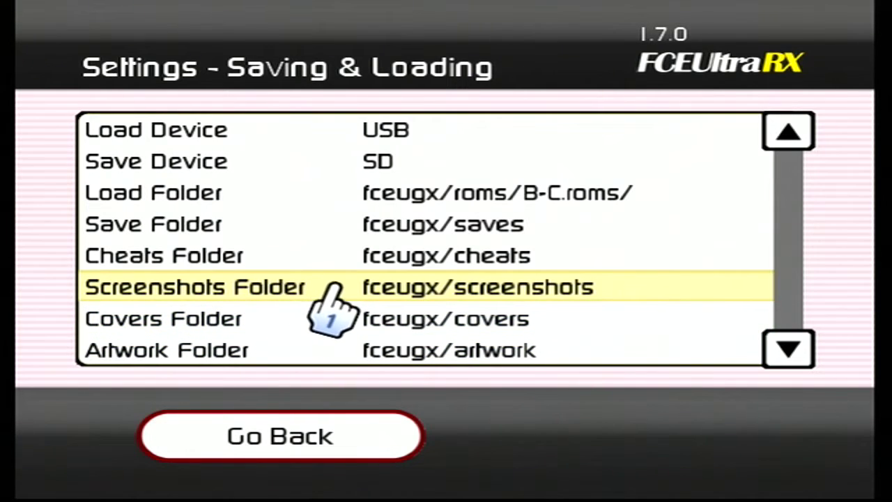
Step: Look over the Menu preferences again, ending on the main Settings screen
left_click(260, 447)
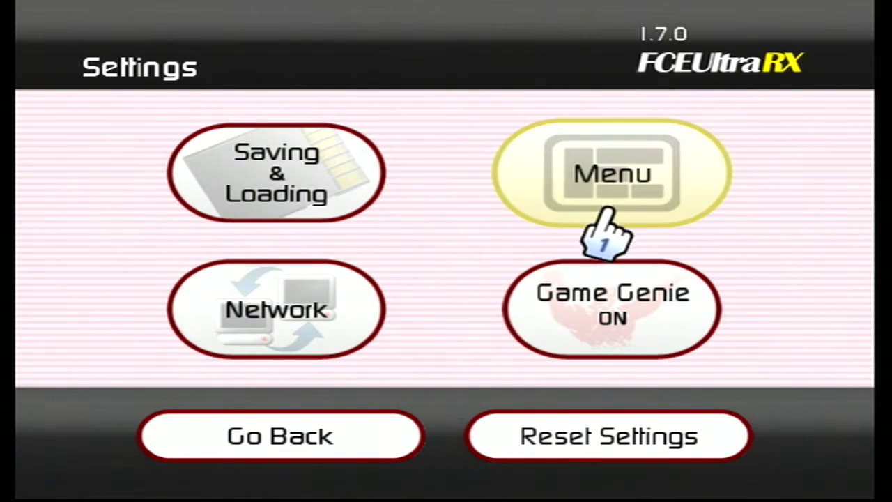
left_click(612, 204)
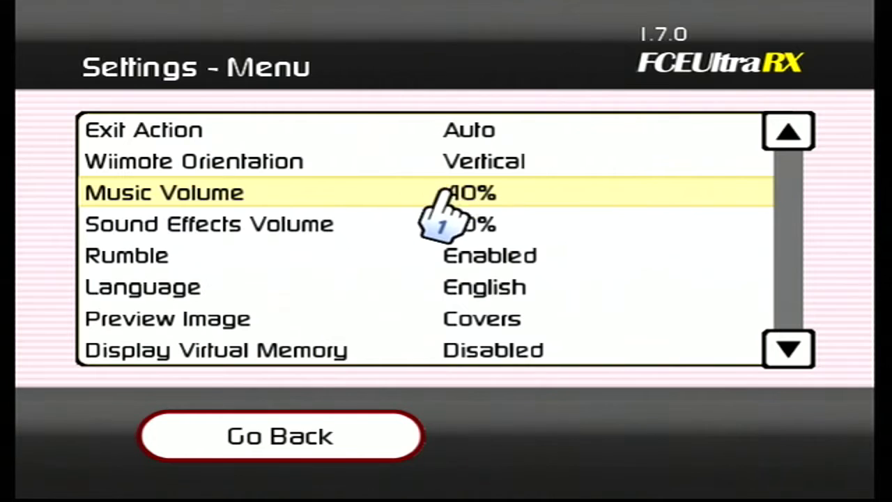
left_click(320, 441)
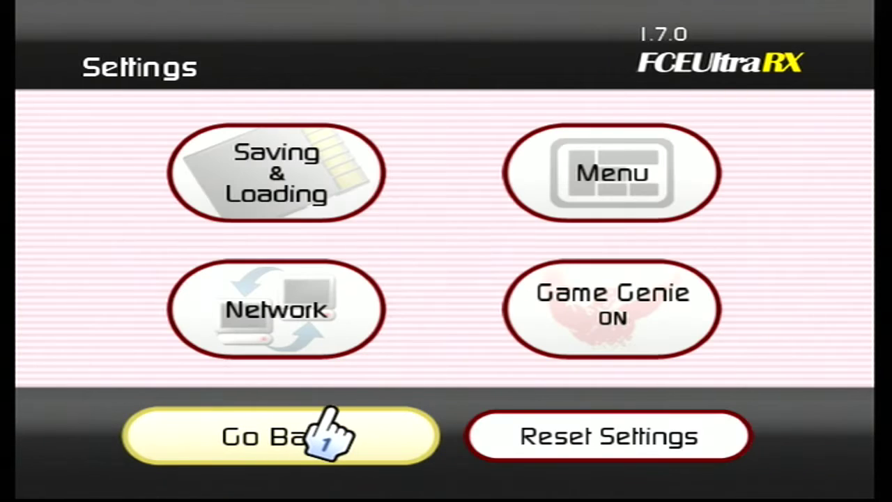
Step: Scroll the B-C.roms list to Batman - The Video Game (USA) and launch it
left_click(338, 434)
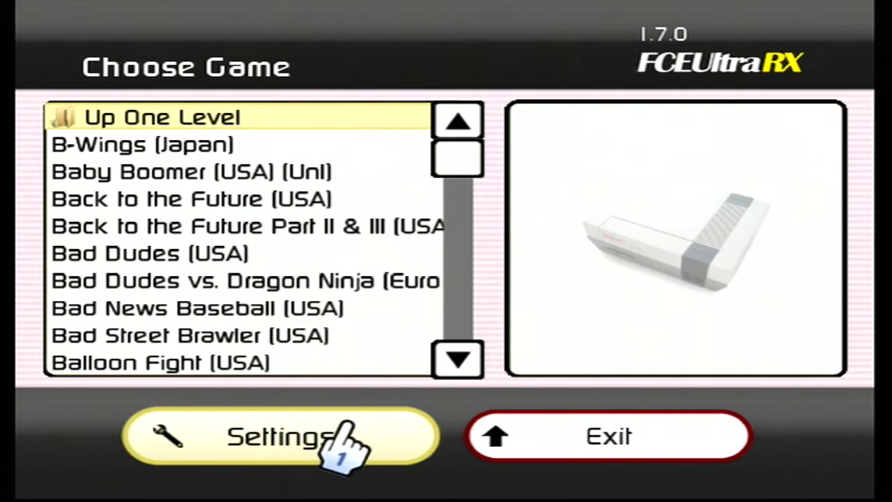
left_click(457, 359)
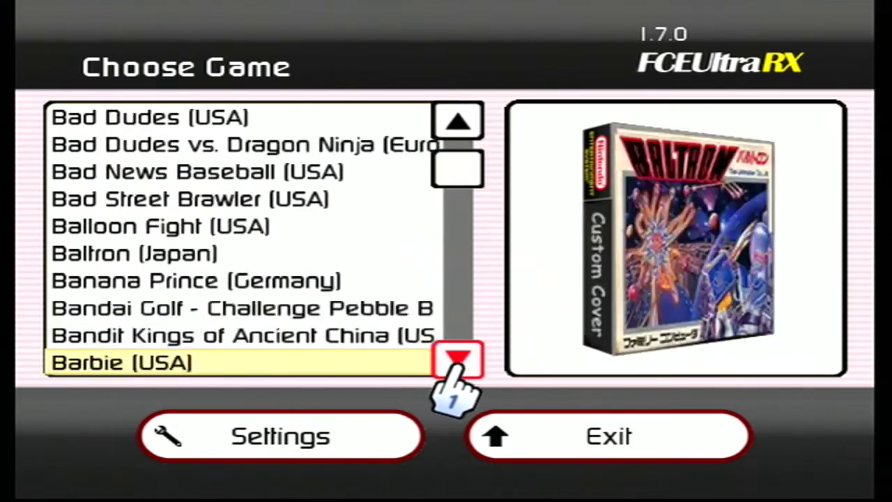
left_click_drag(455, 361, 453, 362)
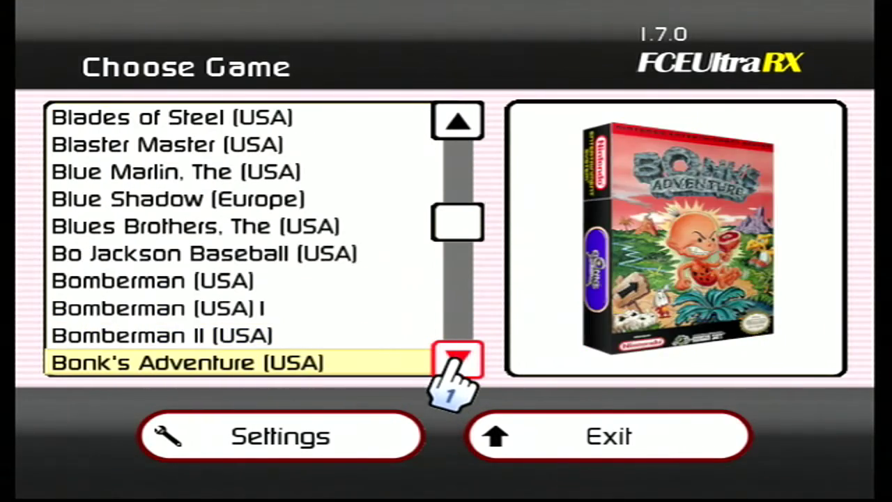
left_click(457, 132)
mouse_move(458, 119)
left_mouse_down()
mouse_move(458, 140)
mouse_move(457, 122)
left_mouse_up()
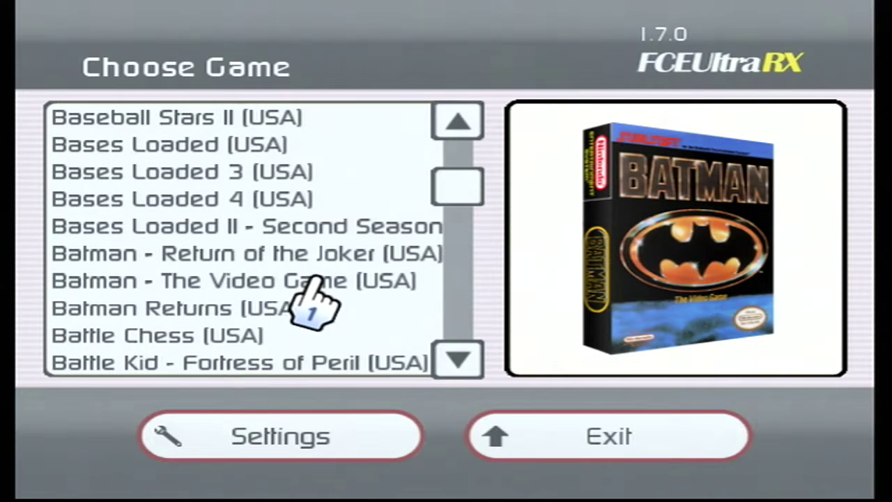
left_click(301, 277)
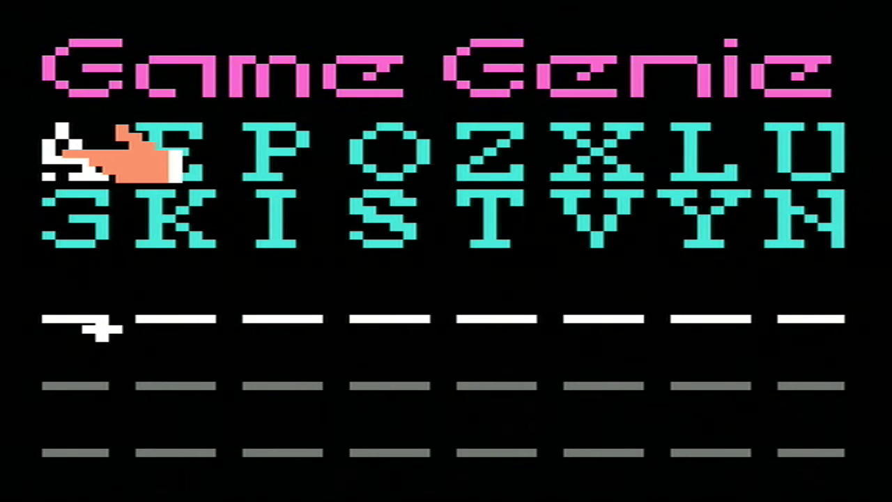
Step: Skip Game Genie code entry to start Batman, then open the emulator menu
key("Return")
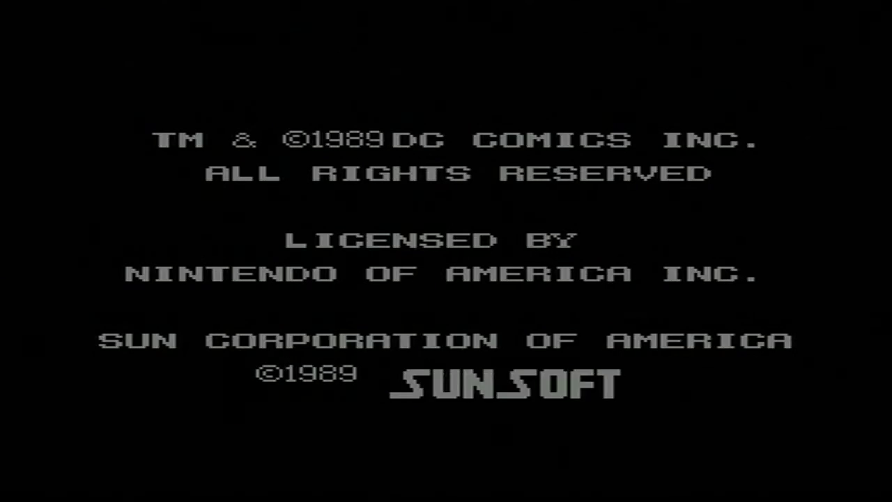
key("Escape")
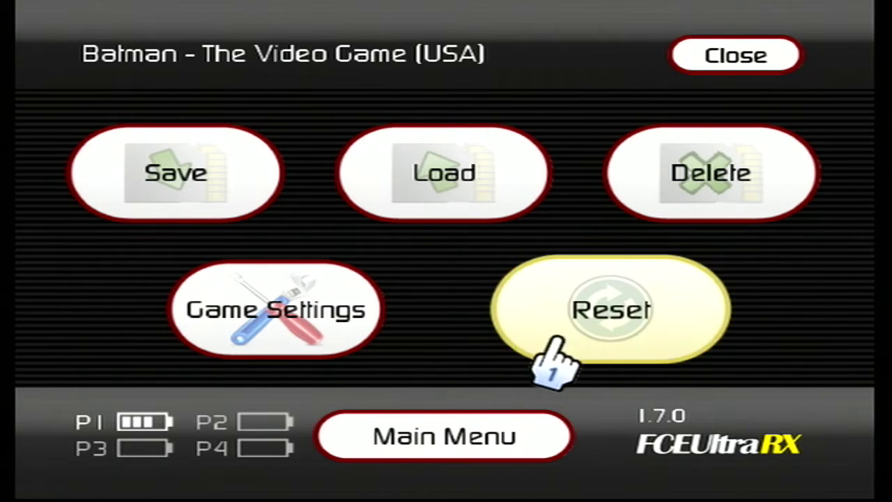
Step: Check Batman's cheat list under Game Settings, then close the menu to resume play
left_click(315, 326)
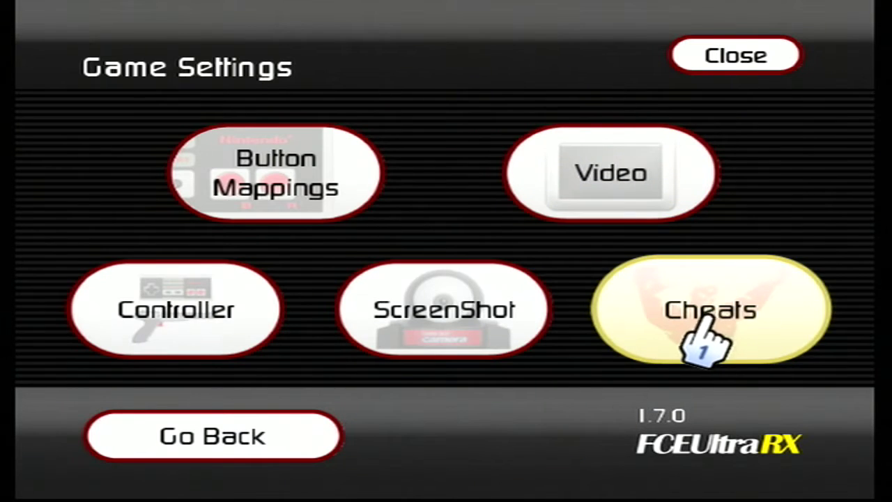
left_click(706, 338)
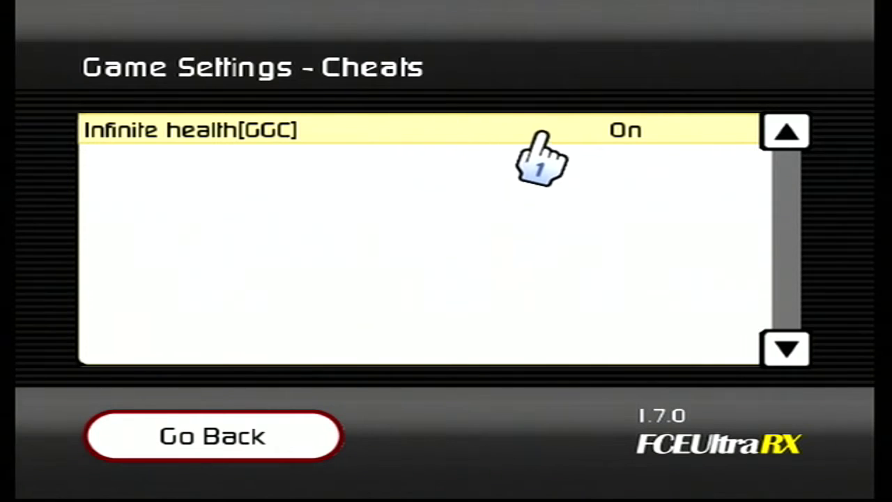
left_click(293, 434)
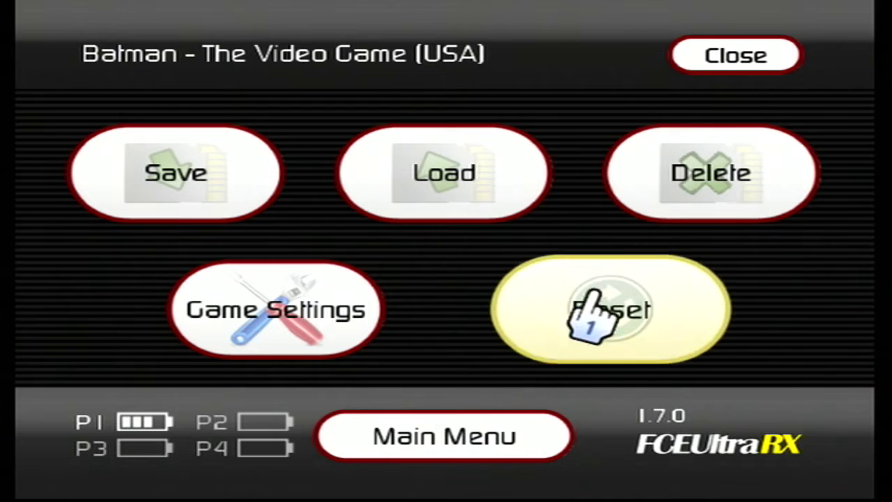
left_click(729, 58)
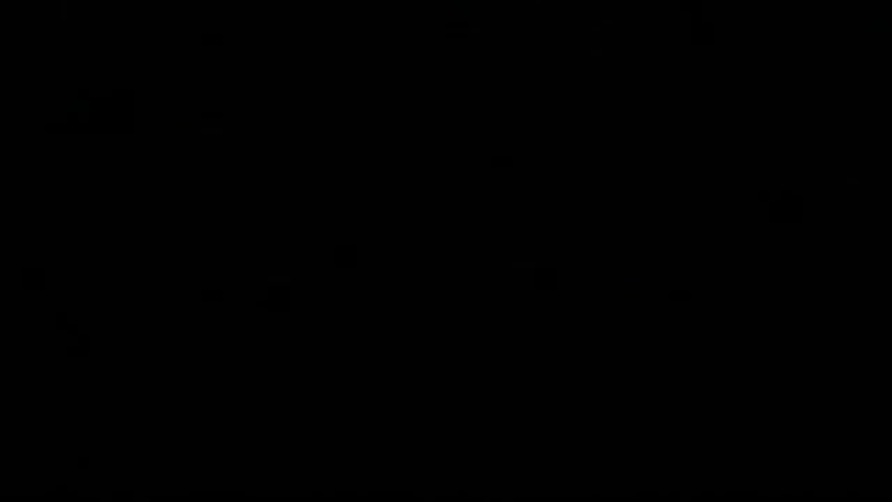